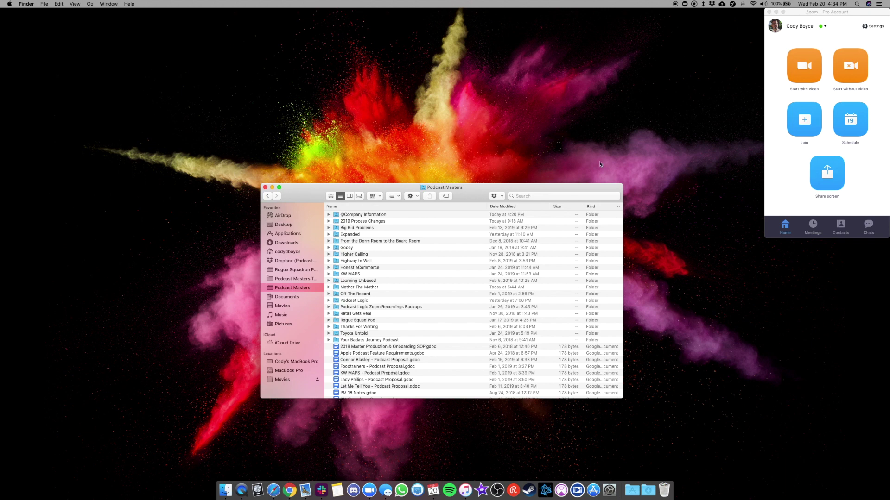
Start scheduling a new Zoom meeting with the topic Podcast Interviews and make it a recurring meeting.
left_click_drag(801, 12, 718, 45)
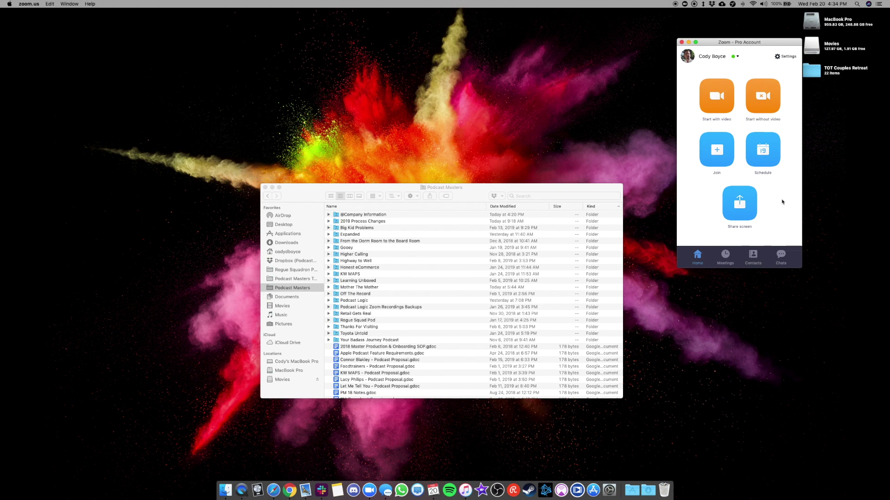
left_click(764, 151)
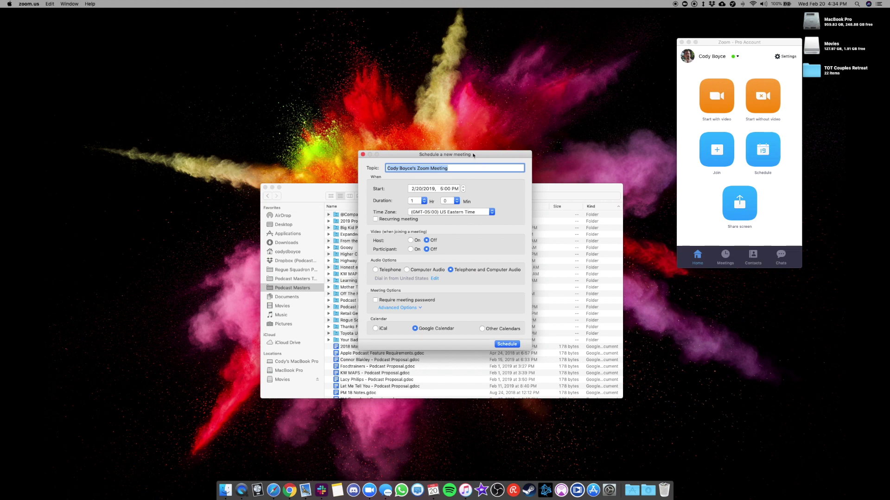
type("Podcast Interviews")
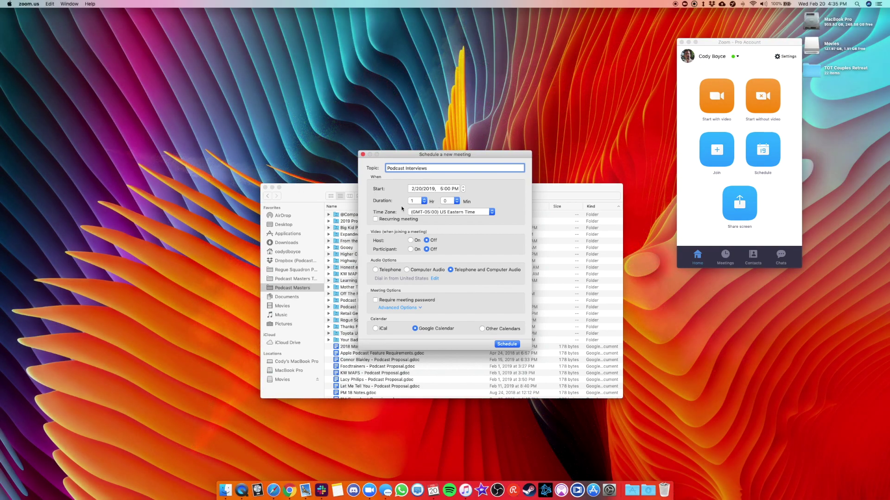
left_click(376, 221)
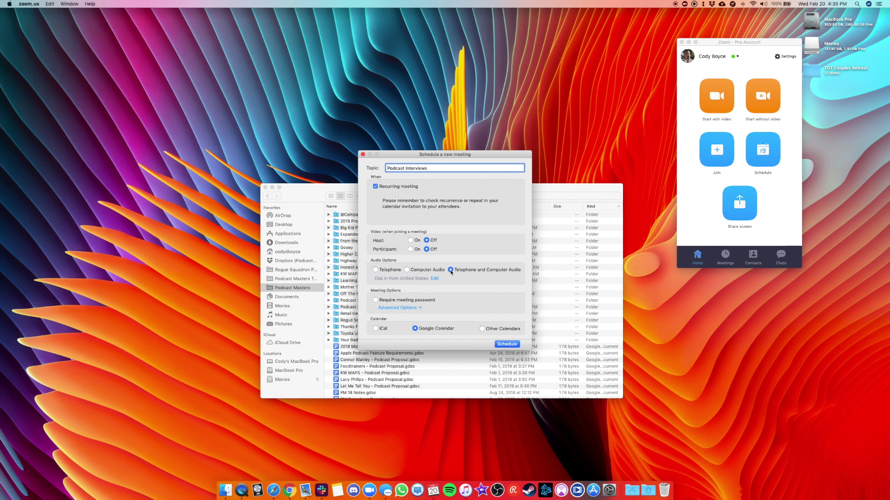
Turn on automatic local recording in the meeting's advanced options, schedule the meeting and hide the Google sign-in page.
left_click(397, 308)
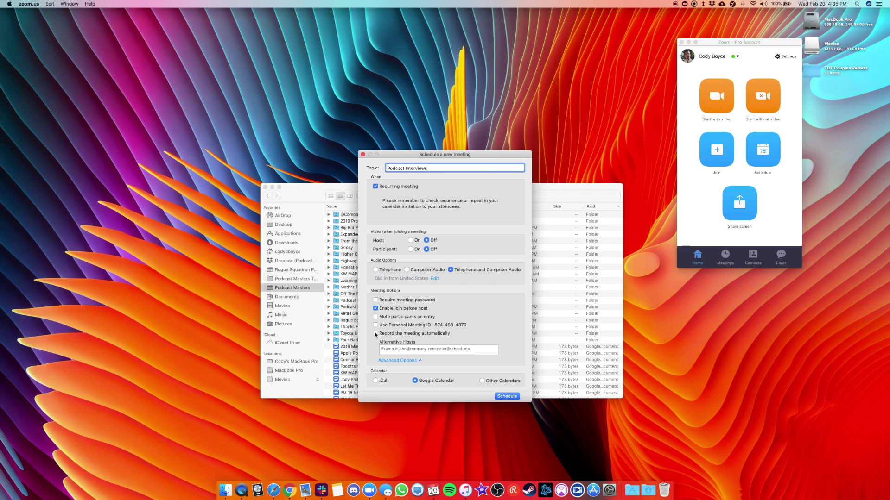
left_click(392, 334)
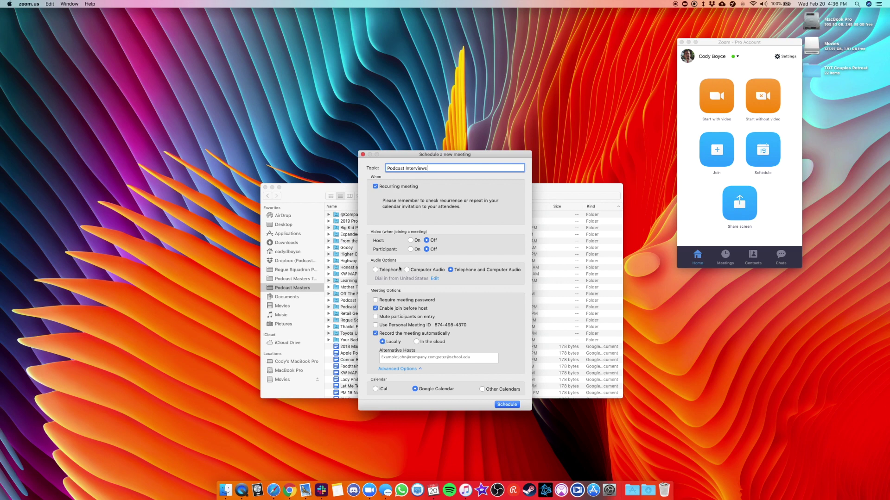
left_click(506, 405)
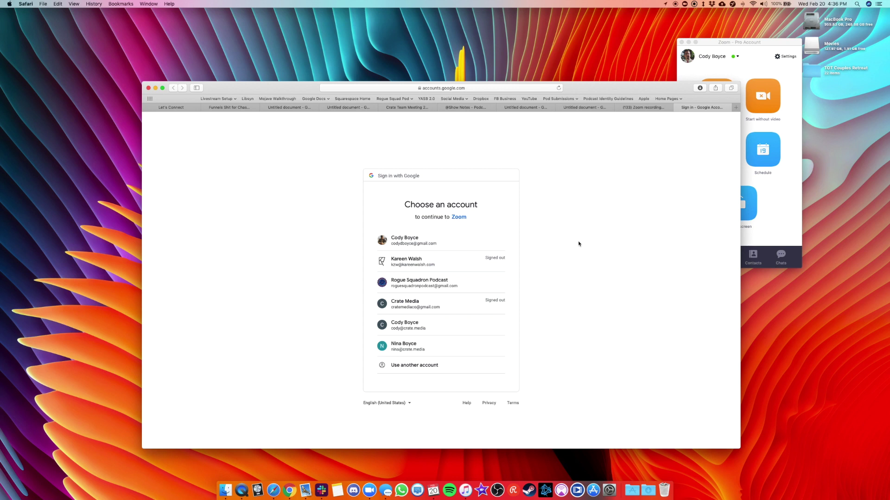
key("super+h")
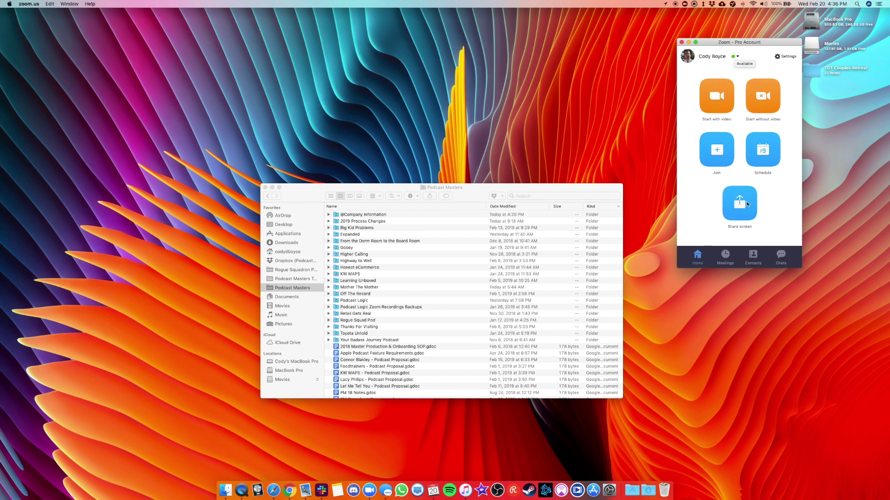
Find the recurring Podcast Interviews meeting among the upcoming meetings and copy its invitation.
left_click(725, 256)
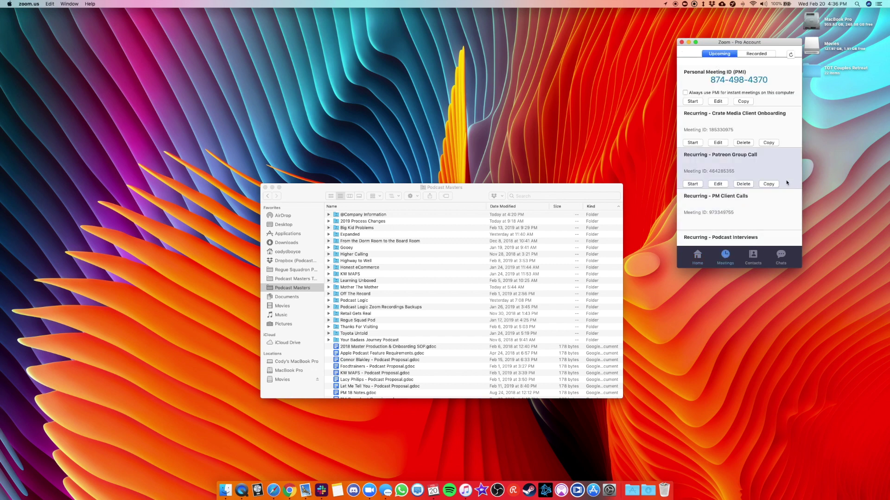
scroll(744, 192, "down", 3)
scroll(745, 192, "down", 4)
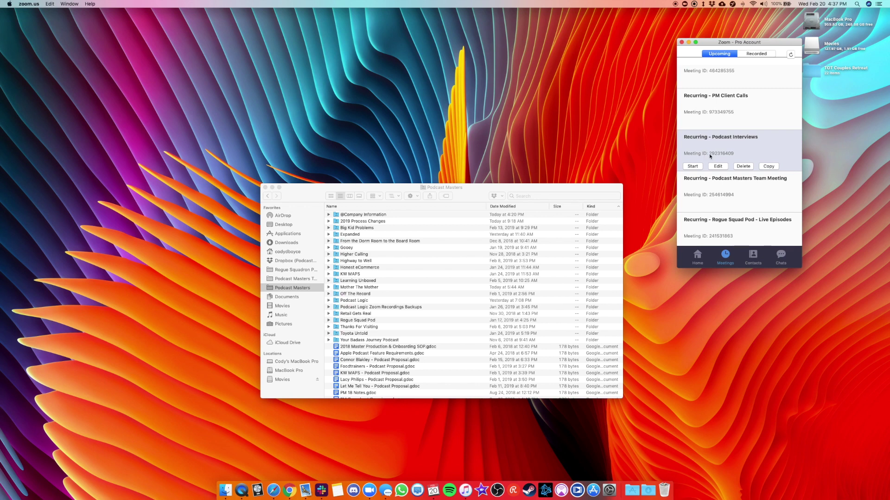
left_click(767, 167)
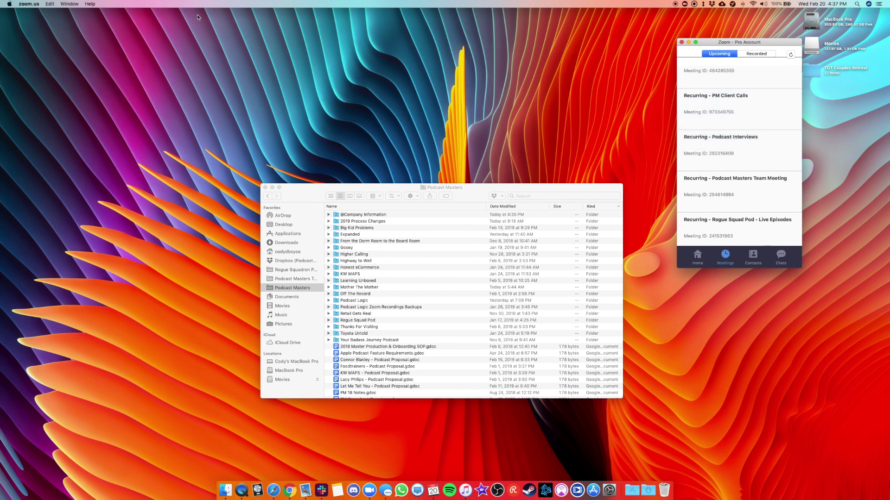
Set both the speaker and the microphone to ATR USB microphone in Zoom's audio preferences.
left_click(29, 4)
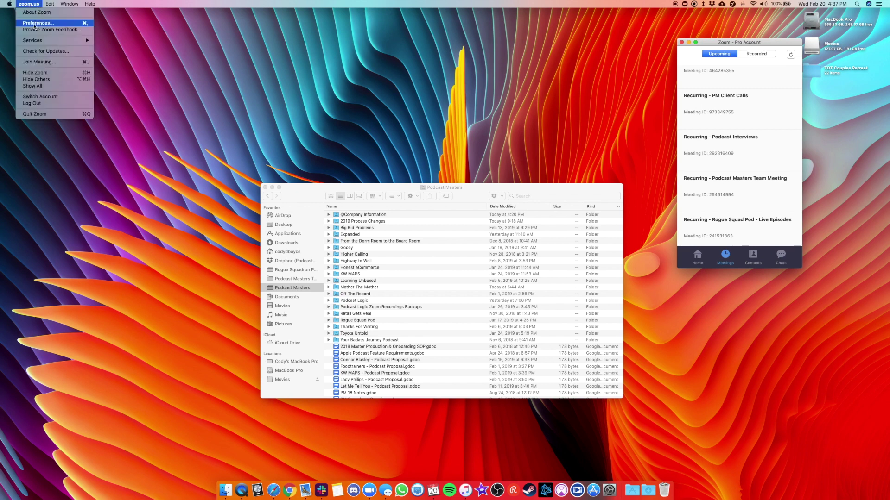
left_click(50, 24)
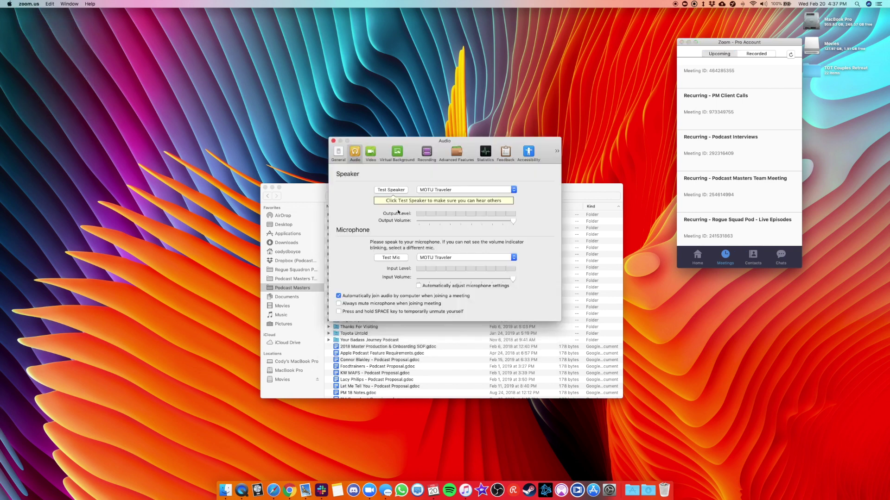
left_click(338, 154)
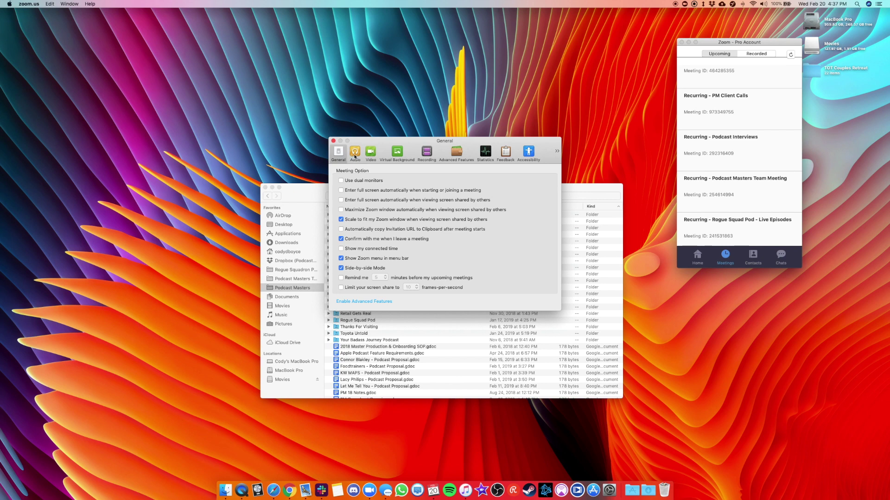
left_click(355, 153)
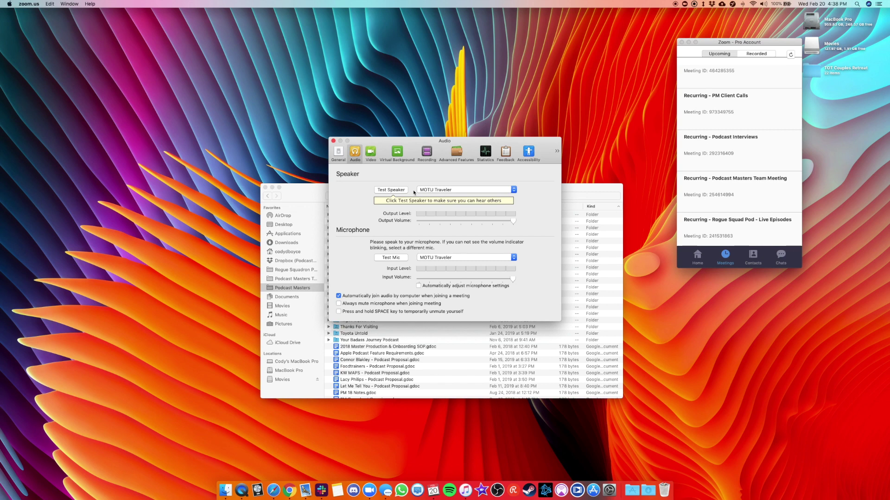
left_click(449, 190)
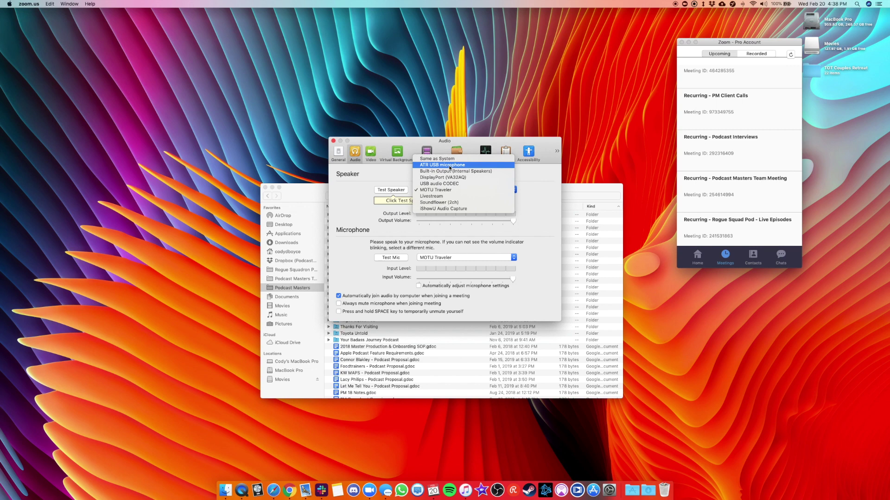
left_click(449, 167)
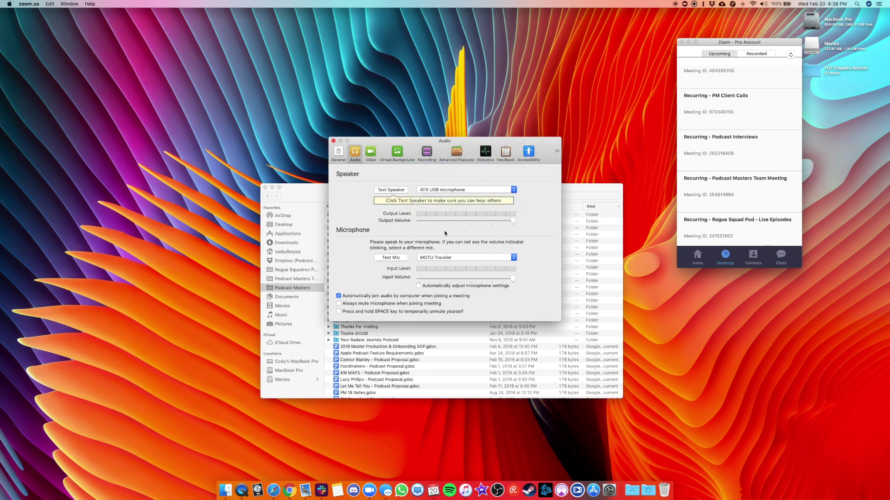
left_click(430, 257)
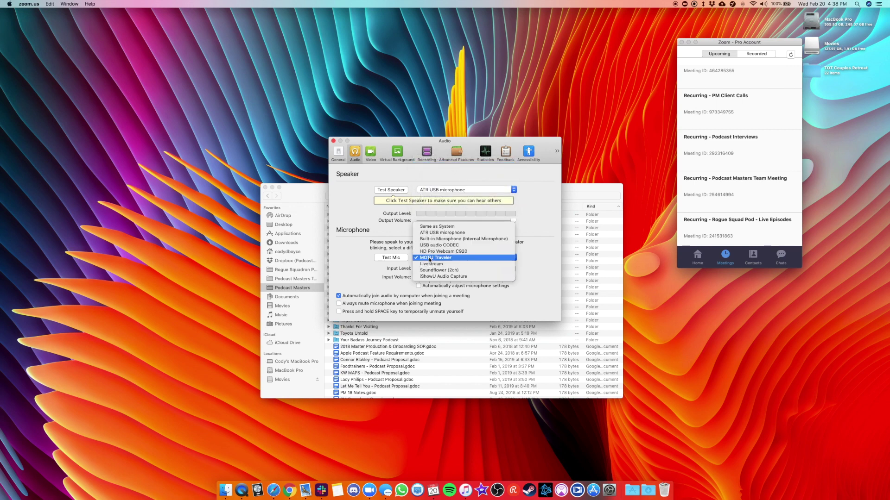
left_click(437, 233)
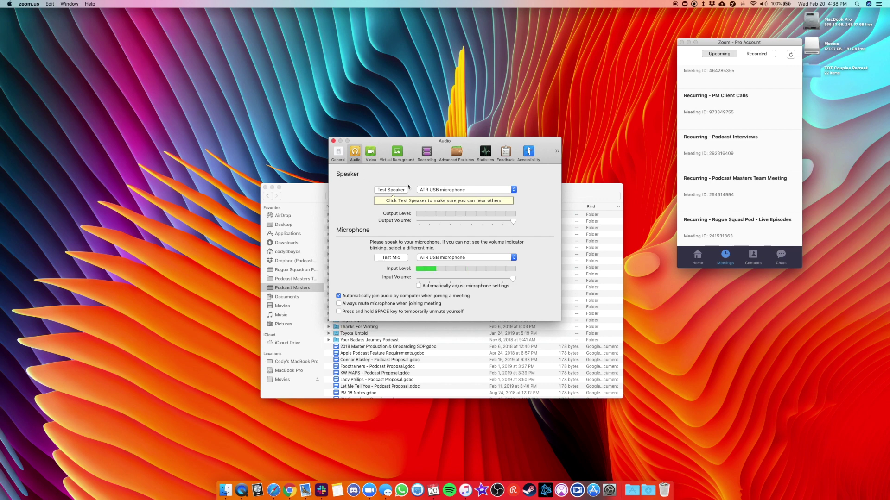
Review the local recording options and the microphone's input level, and close the preferences.
left_click(427, 154)
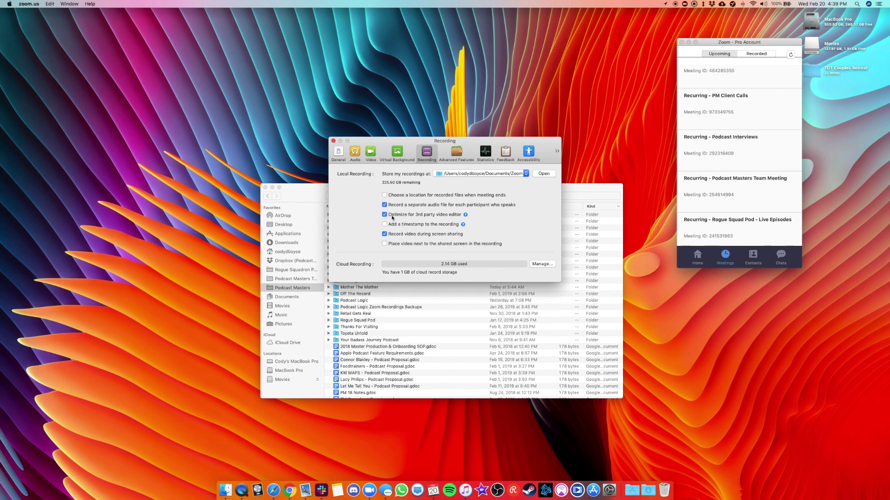
left_click(355, 155)
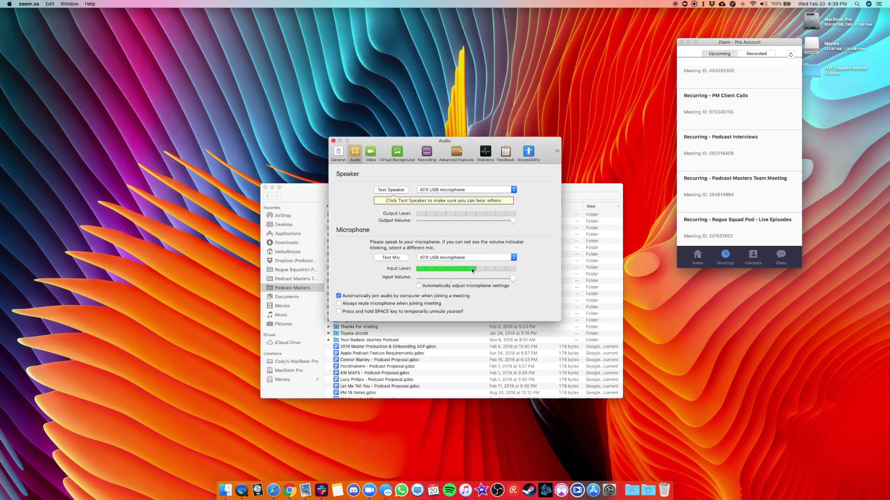
left_click(334, 141)
mouse_move(731, 188)
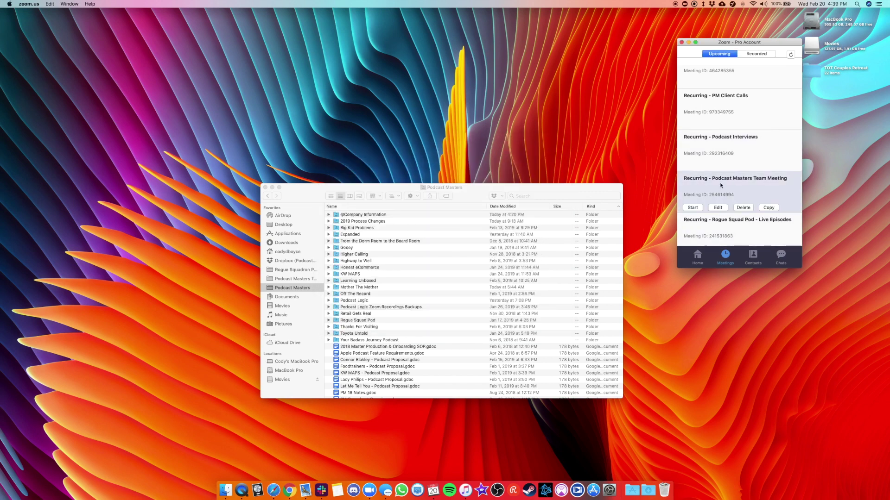
mouse_move(718, 151)
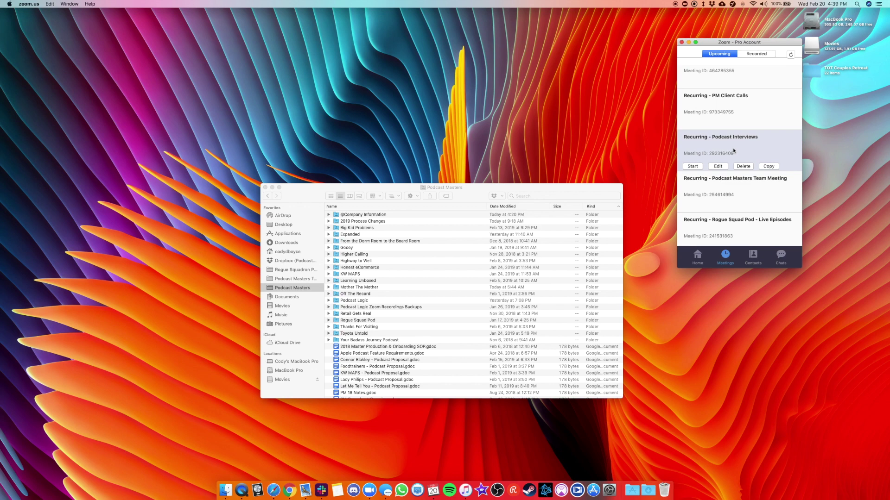
Switch to QuickTime Player and open a new audio recording.
key("super+space")
type("qui")
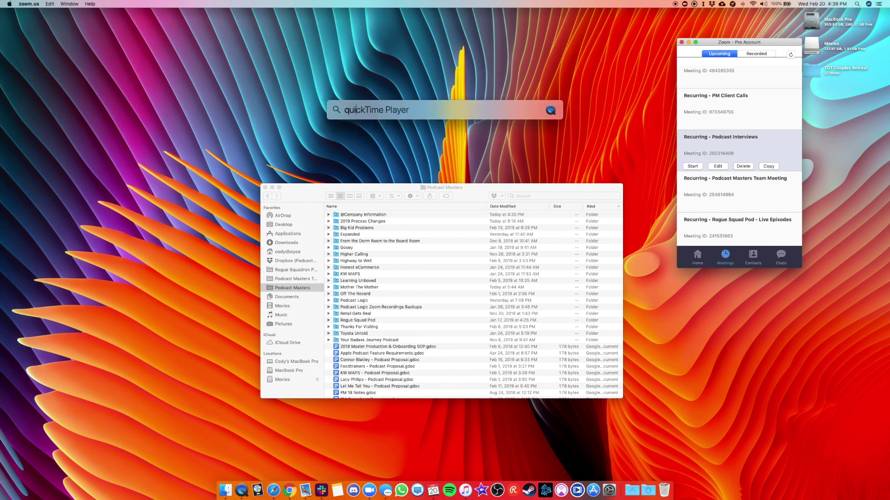
type("ck")
key("Return")
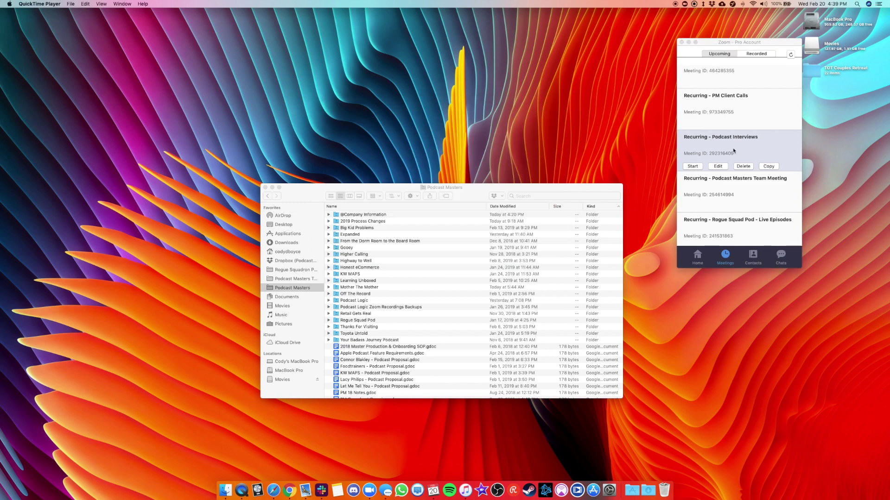
left_click(40, 4)
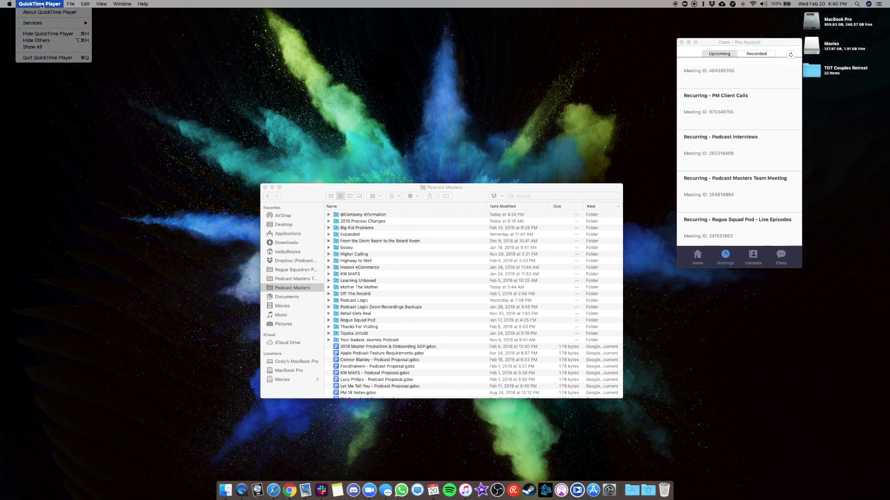
mouse_move(71, 4)
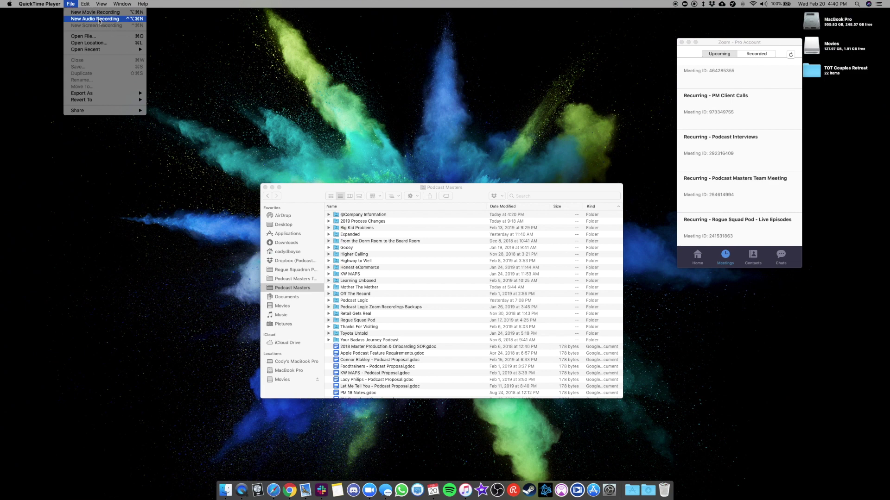
left_click(99, 21)
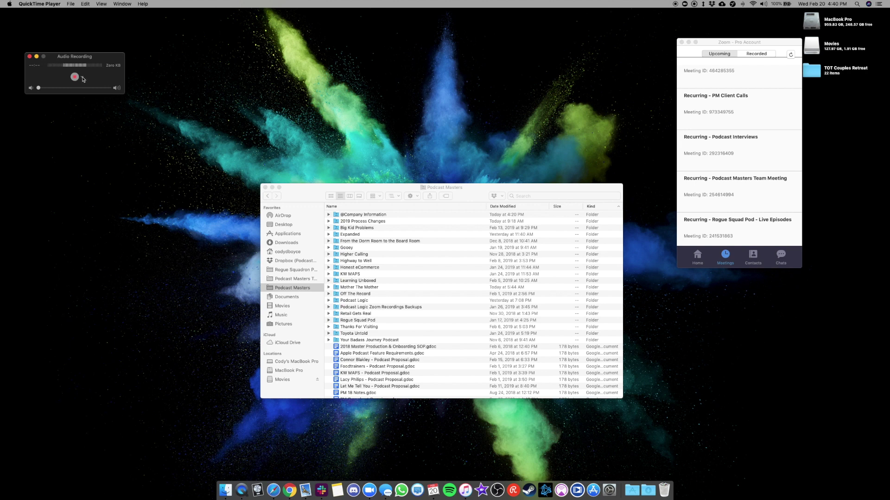
Check that ATR USB microphone is the recording source, place the recorder beside the Zoom window and start the audio recording.
left_click(82, 77)
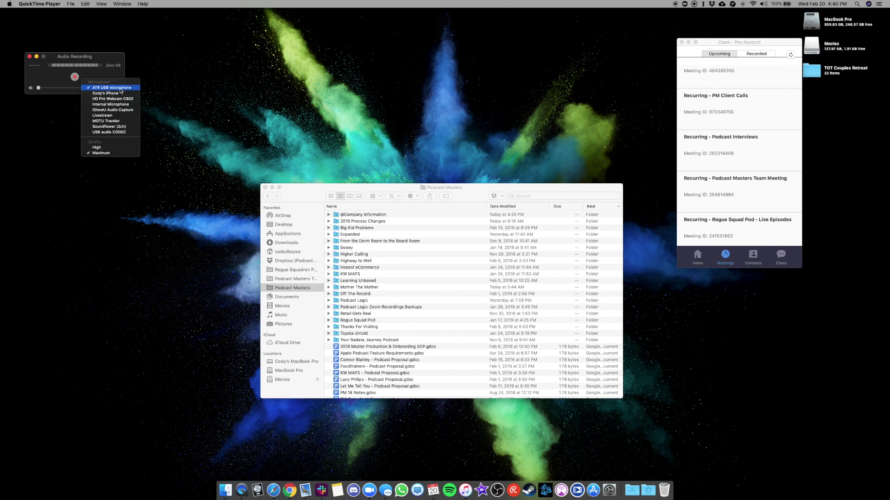
left_click(118, 73)
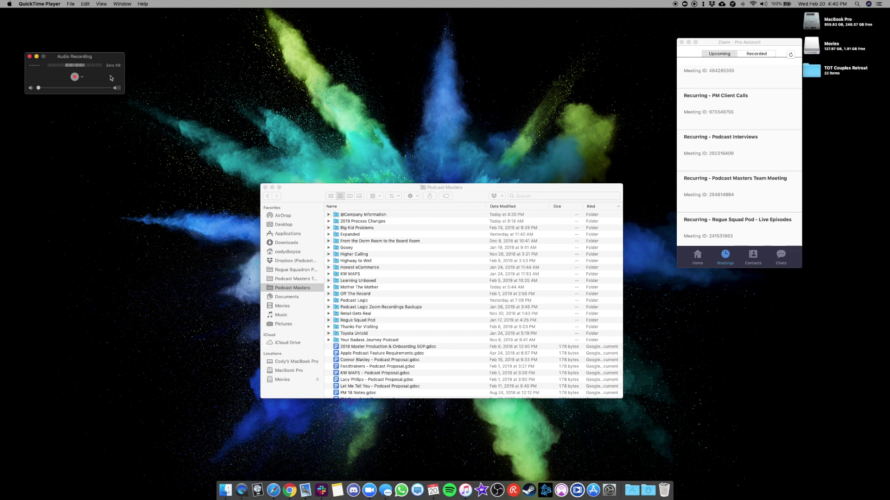
left_click_drag(110, 60, 660, 47)
mouse_move(692, 84)
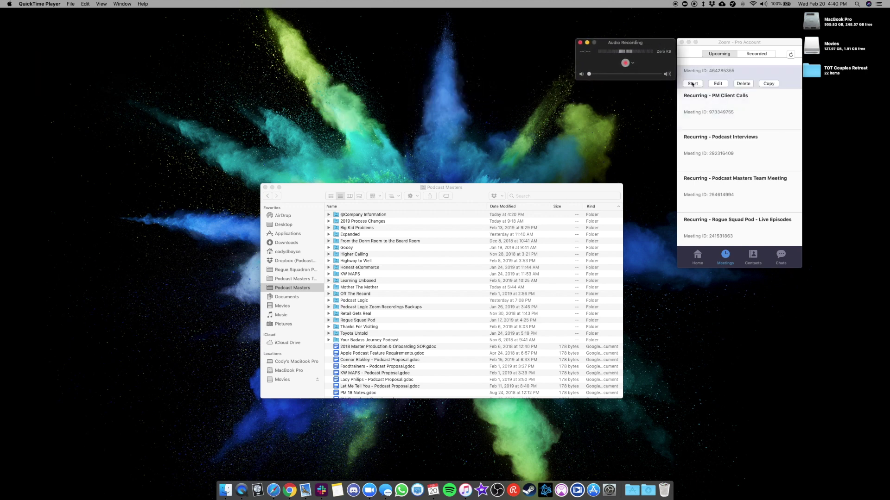
left_click(625, 63)
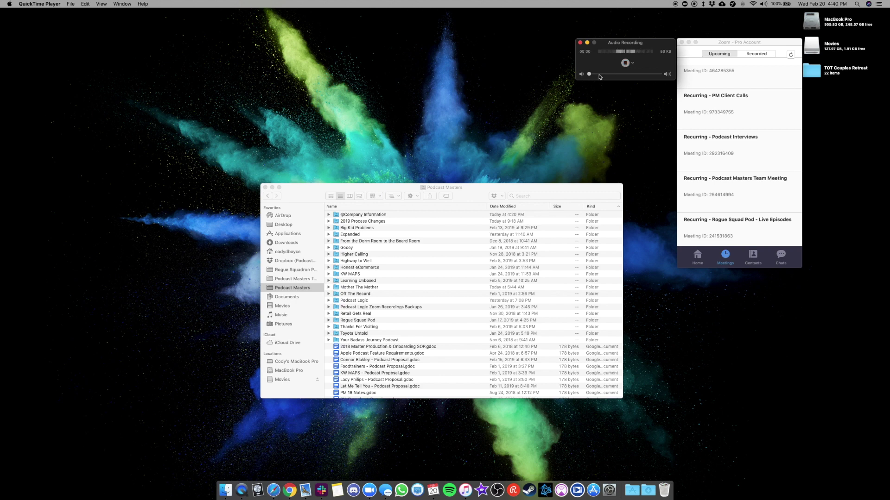
Switch to Zoom, start the Podcast Interviews meeting and move its window clear of the audio recorder.
left_click(729, 148)
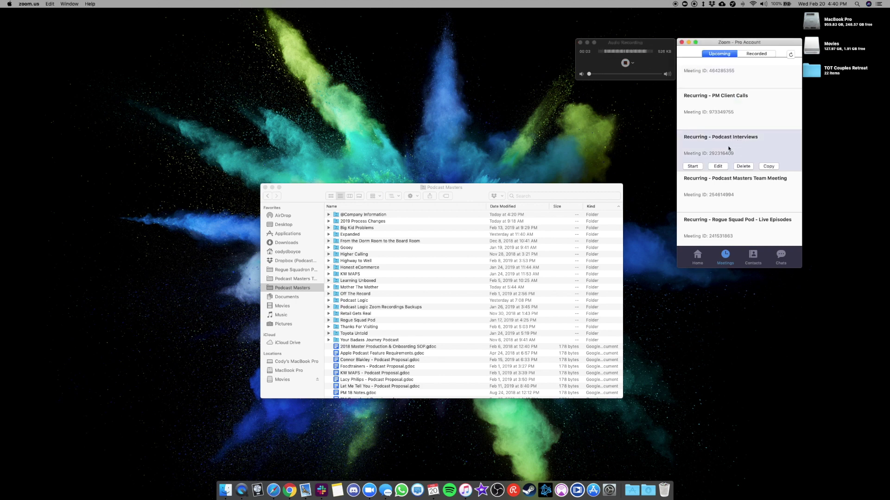
left_click(693, 166)
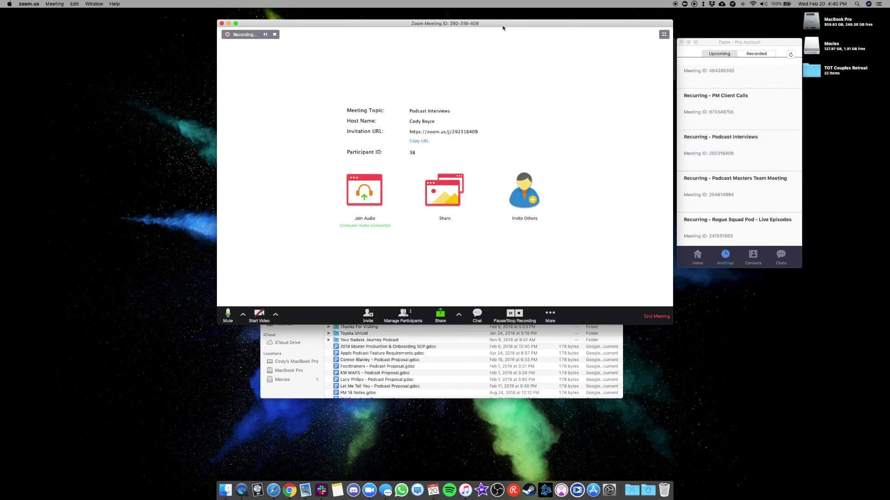
left_click_drag(503, 28, 380, 37)
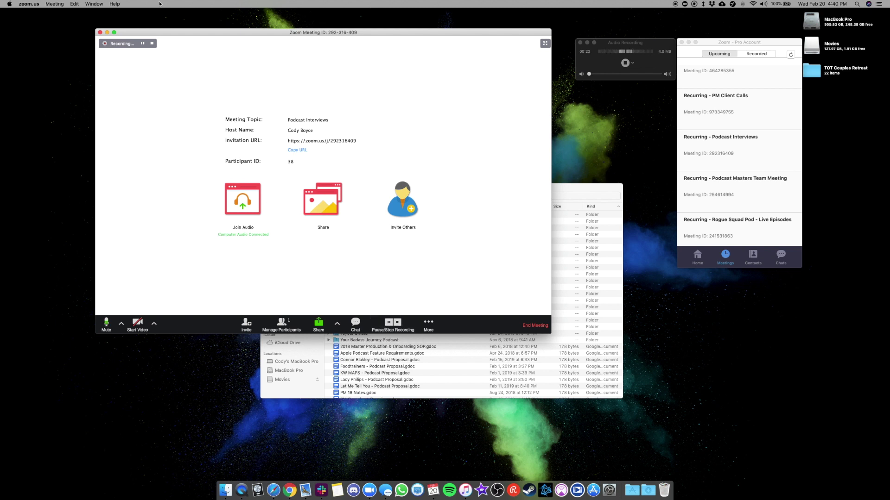
Stop the meeting recording, end the Podcast Interviews meeting for all, and move the recording conversion window out of the way.
left_click(154, 43)
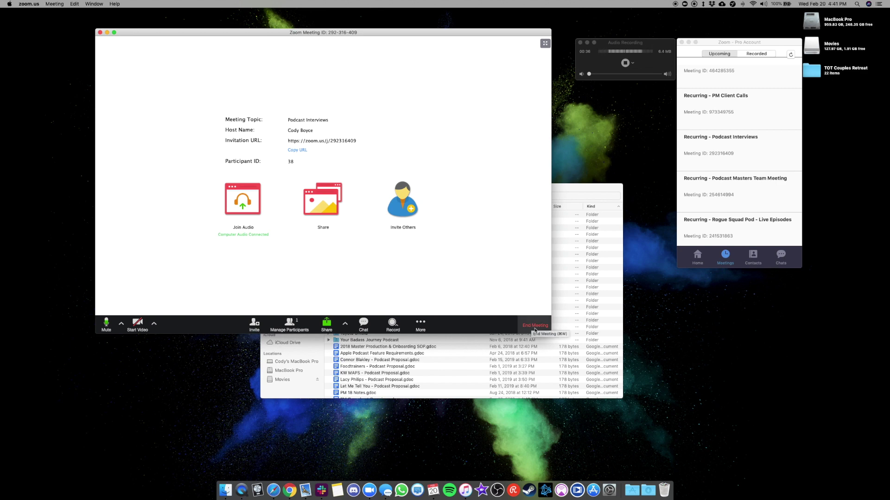
left_click(535, 325)
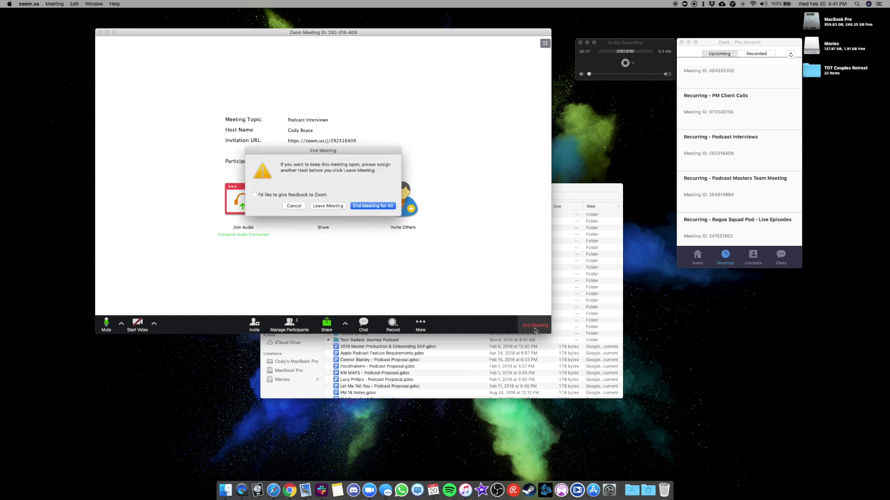
left_click(373, 206)
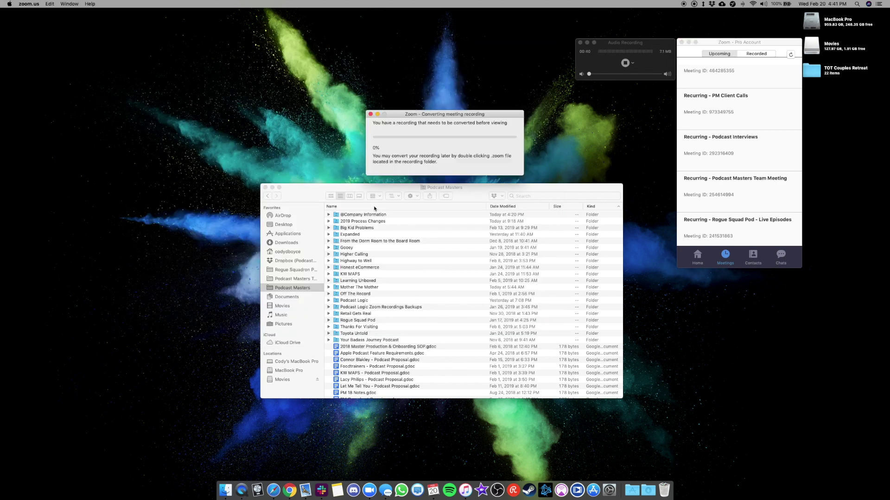
left_click_drag(432, 115, 479, 43)
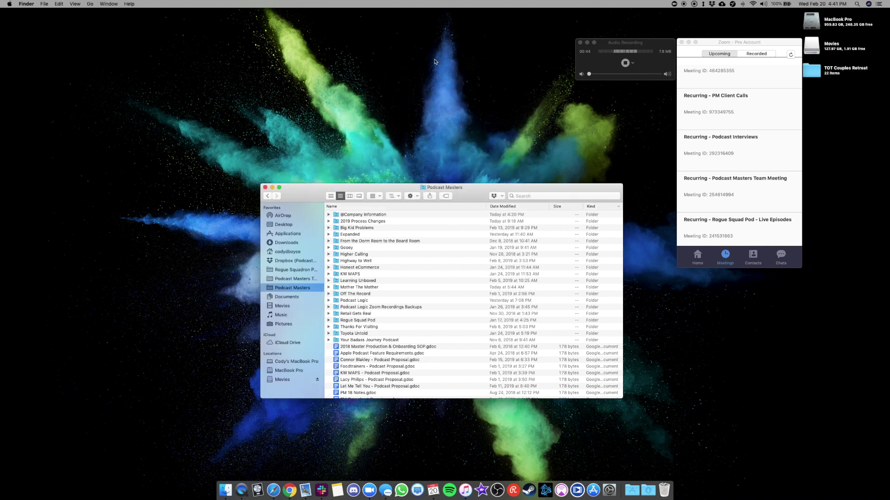
Move the new recording folder's window up and examine the participant's separate audio file inside the Audio Record folder.
left_click_drag(324, 200, 332, 53)
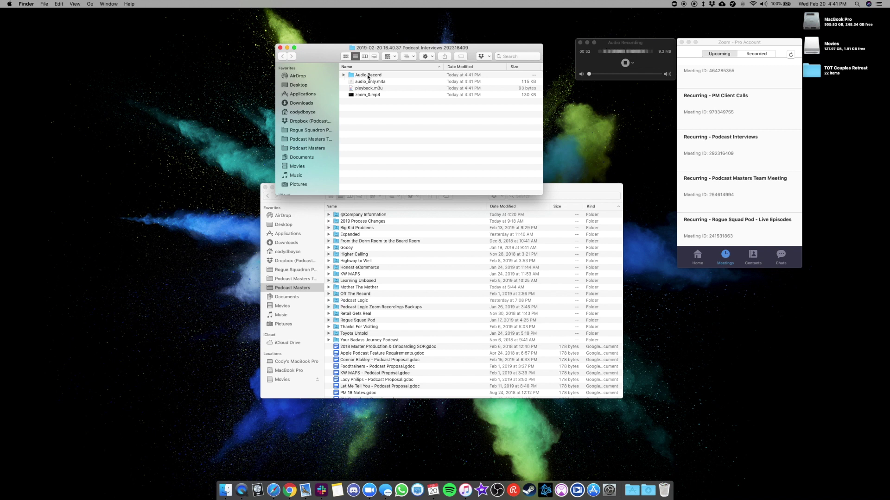
left_click(368, 77)
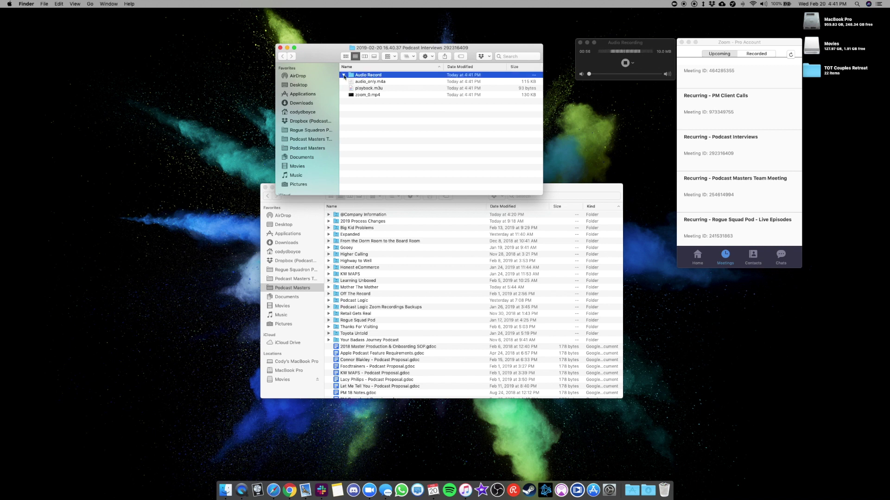
left_click(344, 75)
left_click(382, 82)
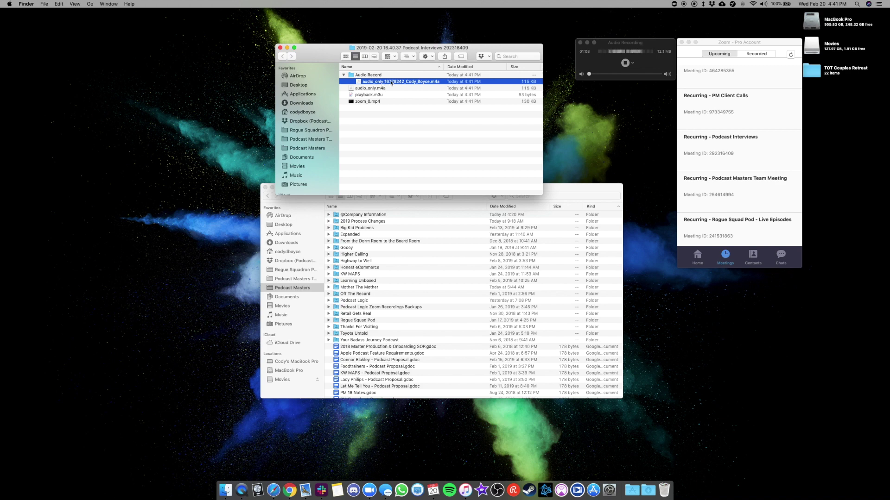
left_click(370, 75)
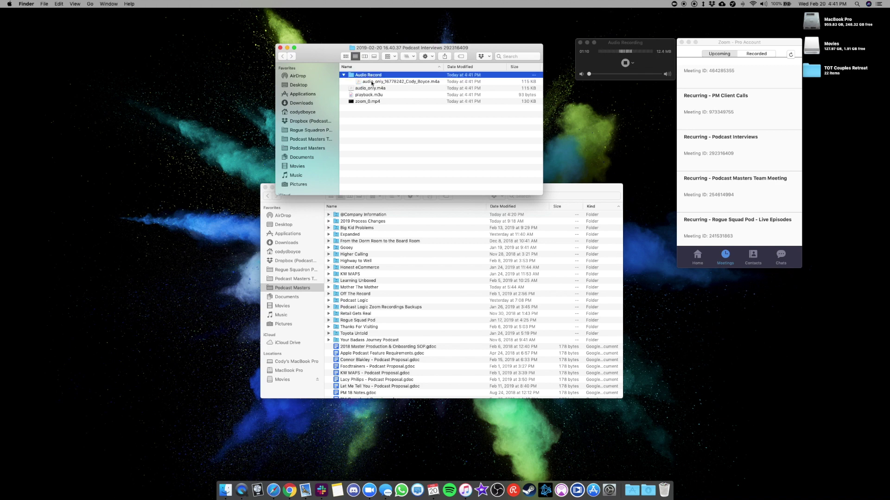
left_click(408, 135)
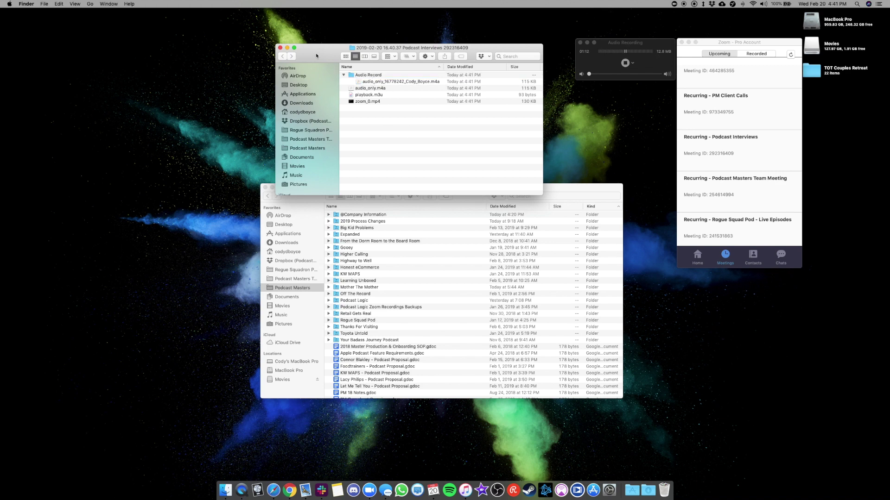
Browse from the home folder to the Zoom folder in Documents to check where recordings are stored, and close that window.
left_click_drag(319, 53, 416, 193)
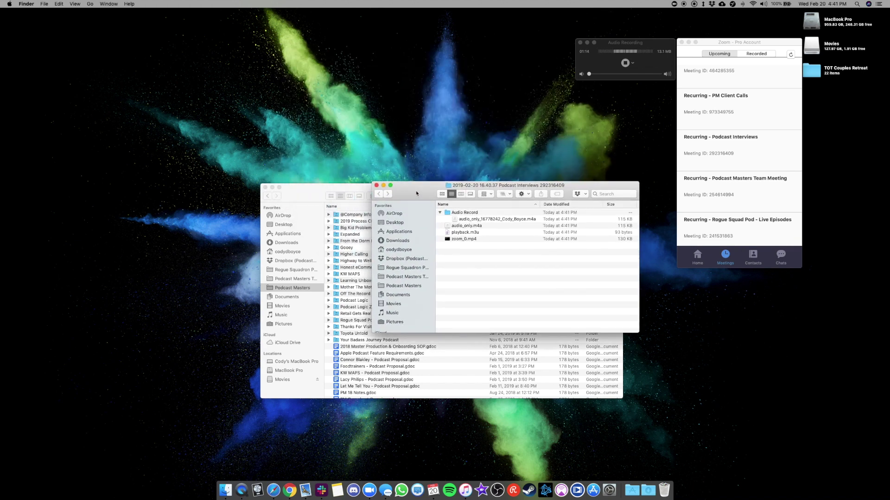
left_click(393, 250)
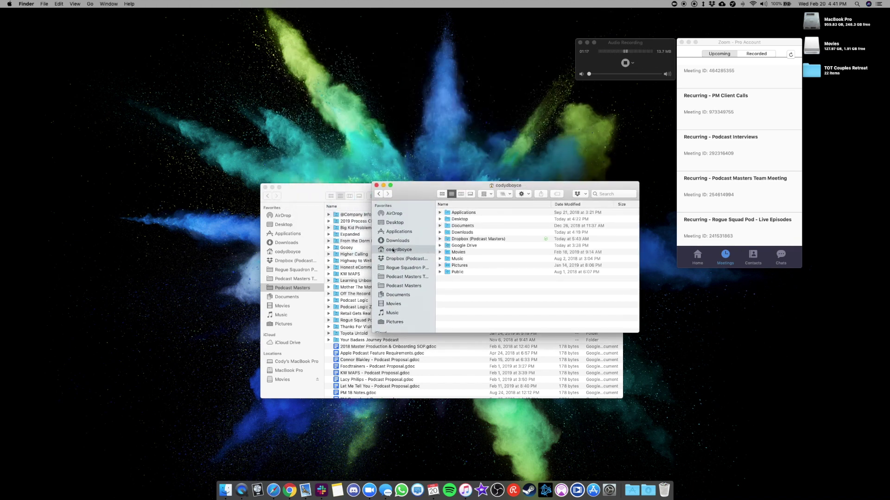
double_click(461, 226)
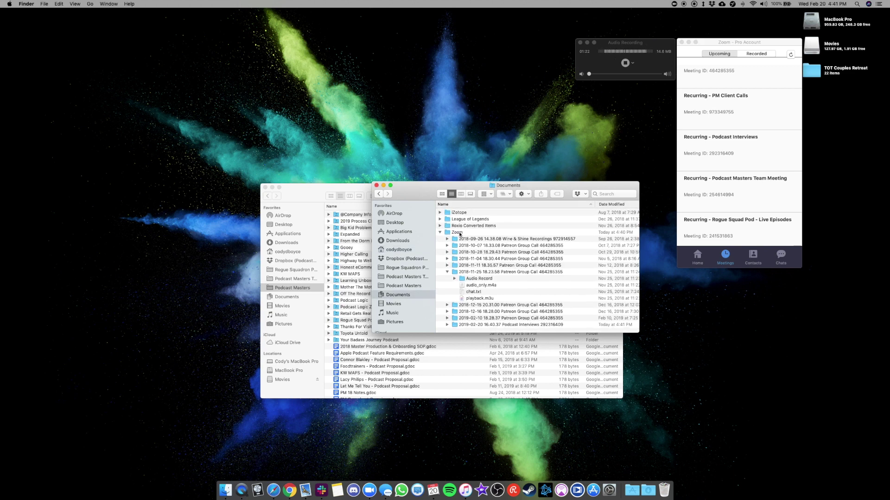
double_click(458, 233)
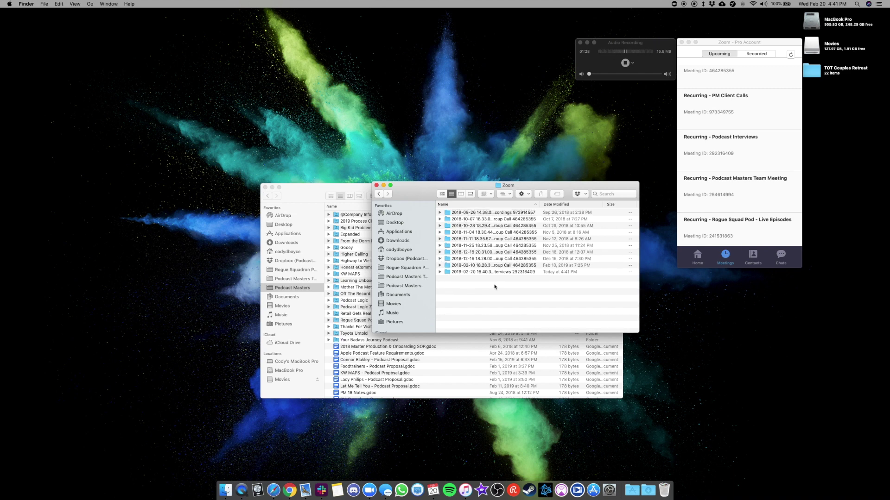
left_click(376, 185)
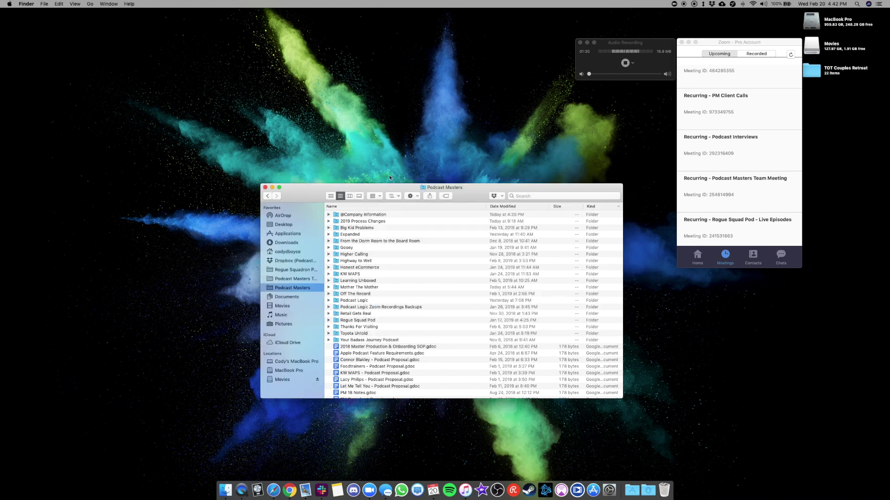
Switch to QuickTime Player, stop the backup audio recording and move its window away from the Zoom window.
left_click(648, 43)
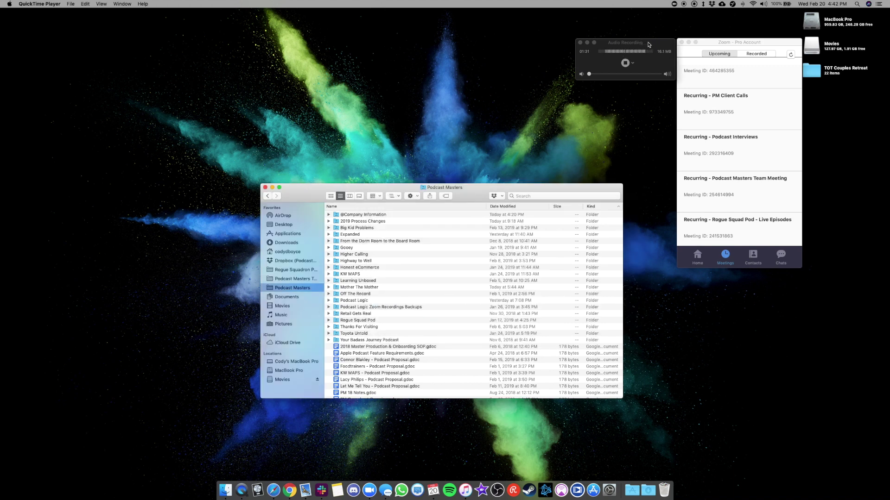
left_click(626, 63)
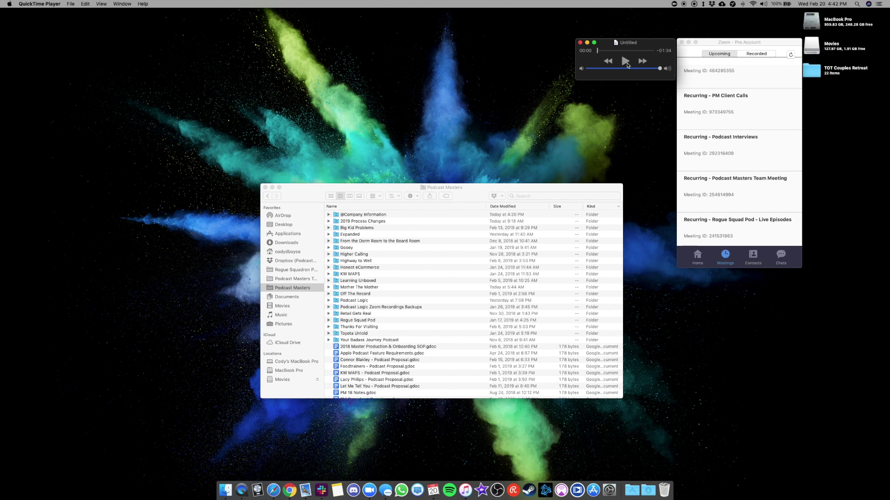
left_click_drag(608, 61, 565, 81)
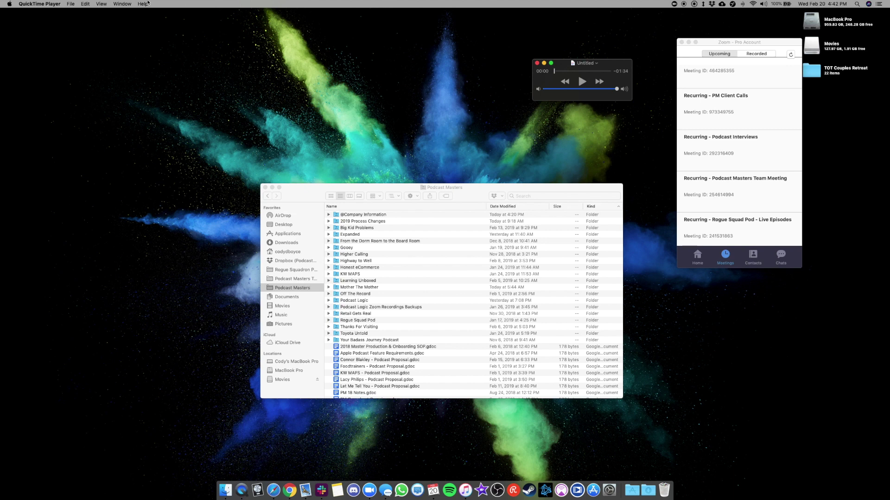
Start saving the audio recording and choose the 2019-02-20 16.40.37 Podcast Interviews folder within Documents > Zoom as its location.
left_click(70, 4)
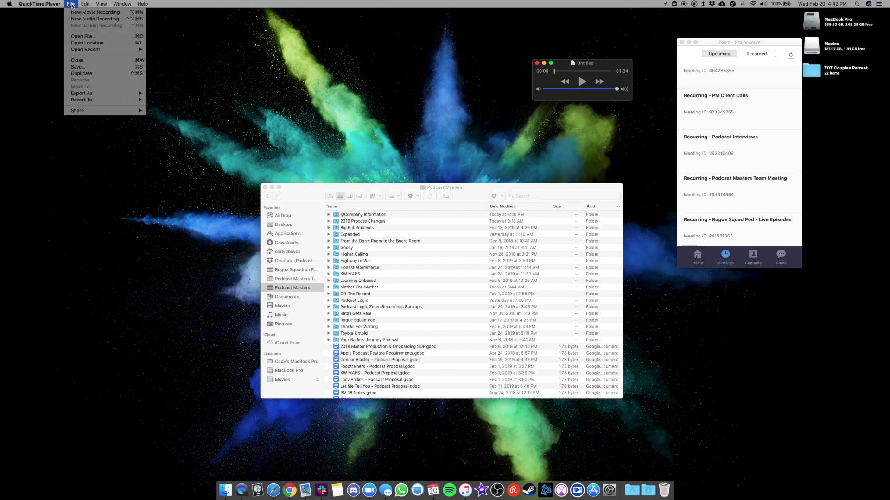
left_click(104, 67)
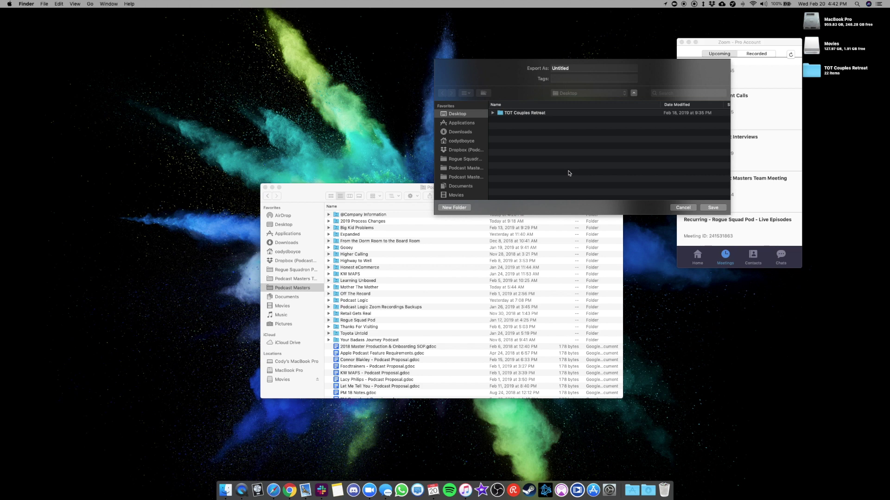
left_click(555, 154)
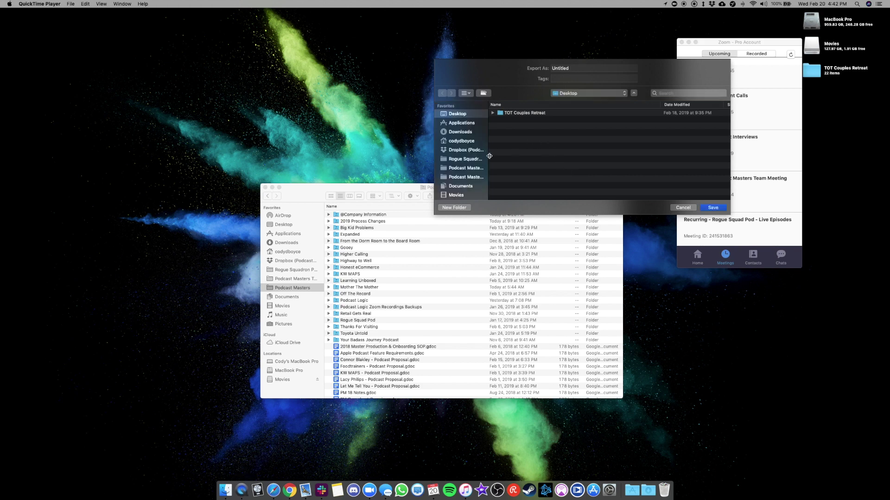
left_click(461, 188)
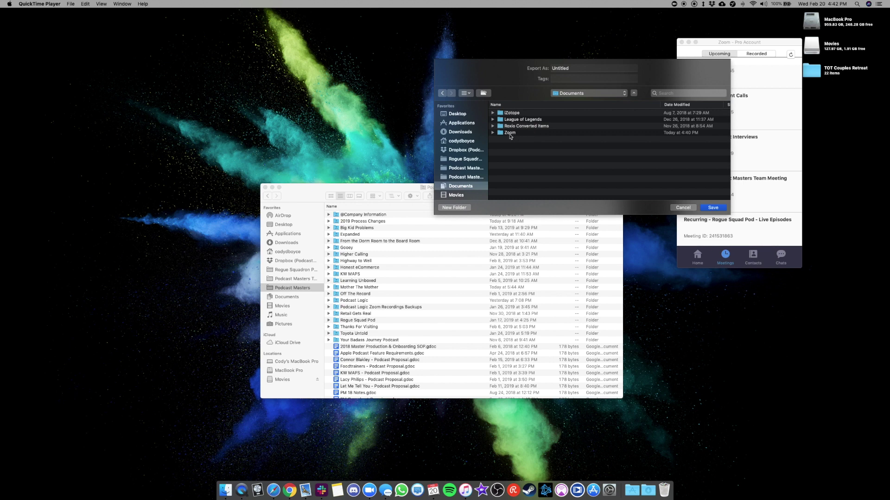
double_click(510, 133)
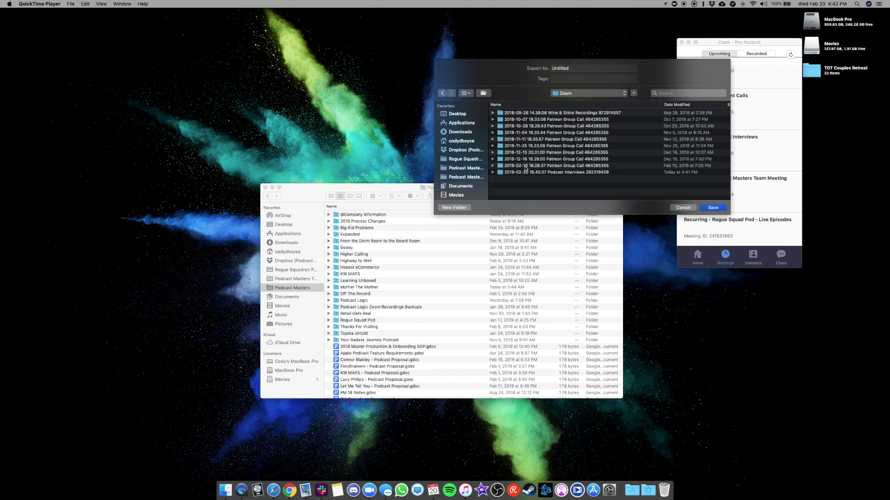
left_click(512, 173)
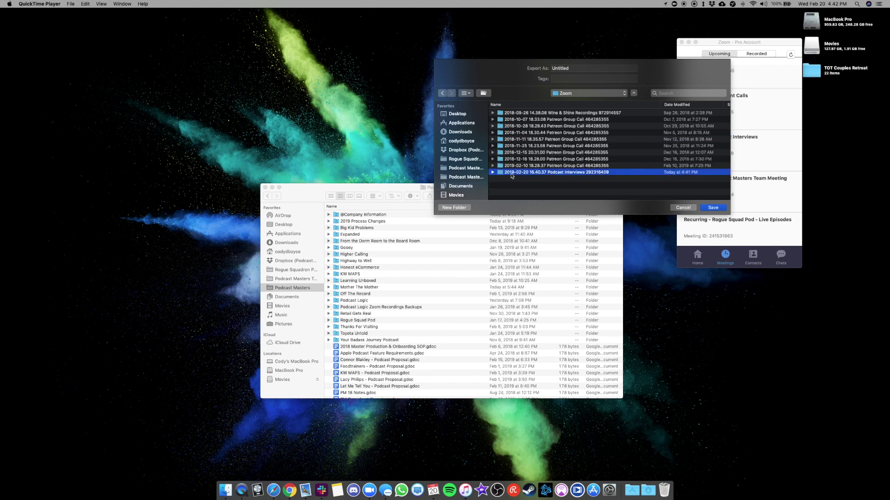
double_click(576, 174)
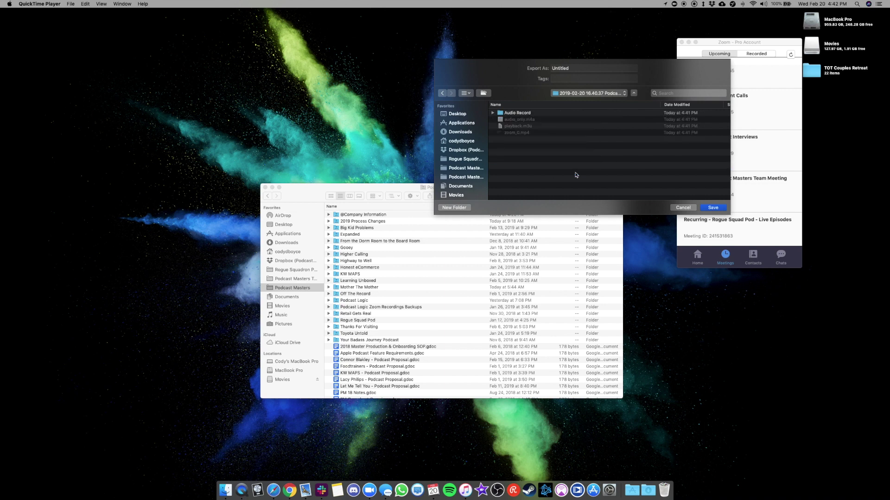
Name the file with the host's first name in possessive form followed by "Quicktime Recording 2-20-19" and save it.
left_click(575, 70)
key("super+a")
type("Cody's Quicktime Recordi")
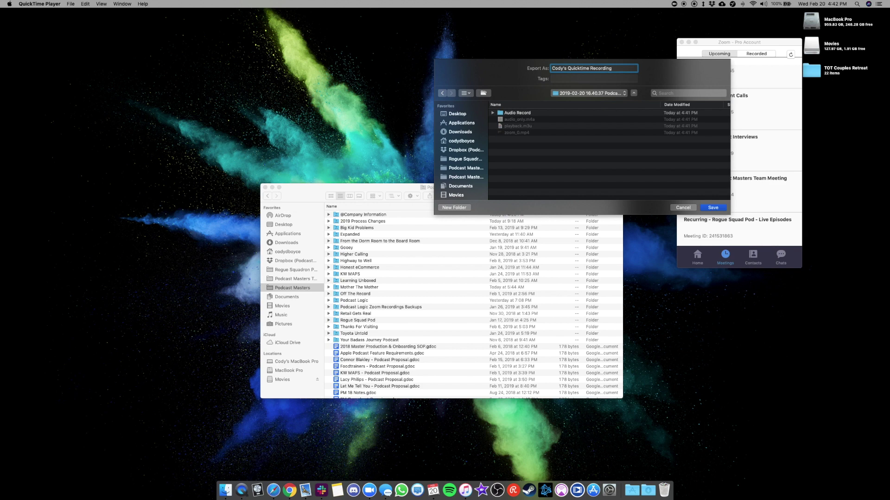
type("ng 2-20-19")
key("Return")
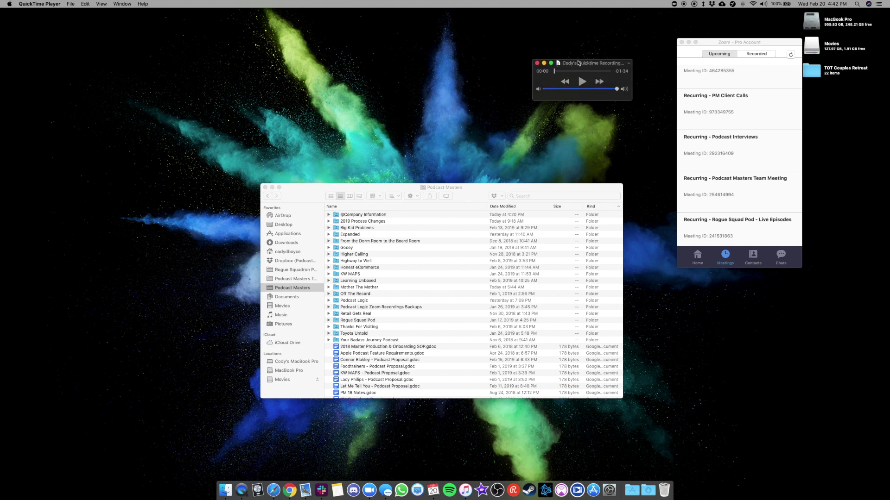
Check the saved QuickTime recording's file name and folder location from its window title.
left_click(583, 64)
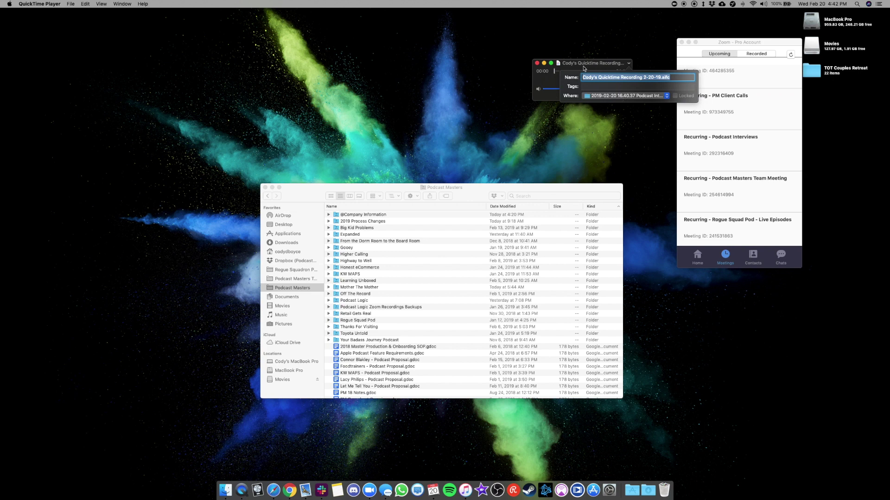
left_click(582, 67)
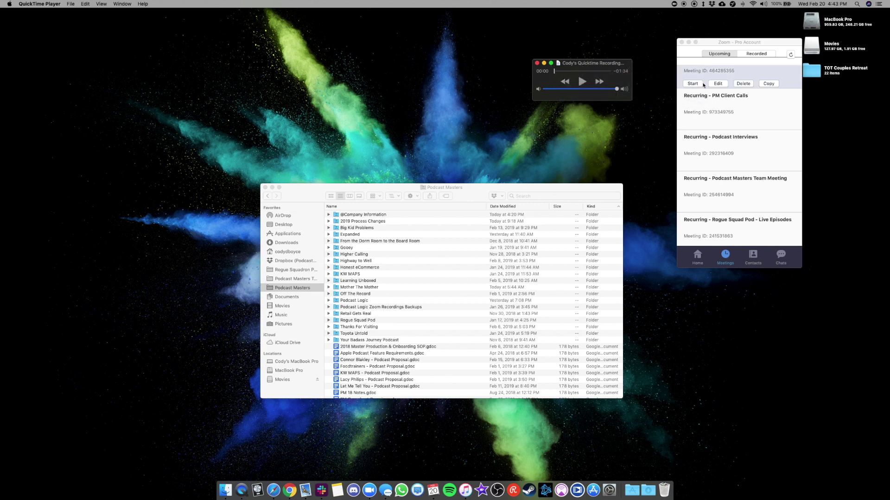
mouse_move(732, 130)
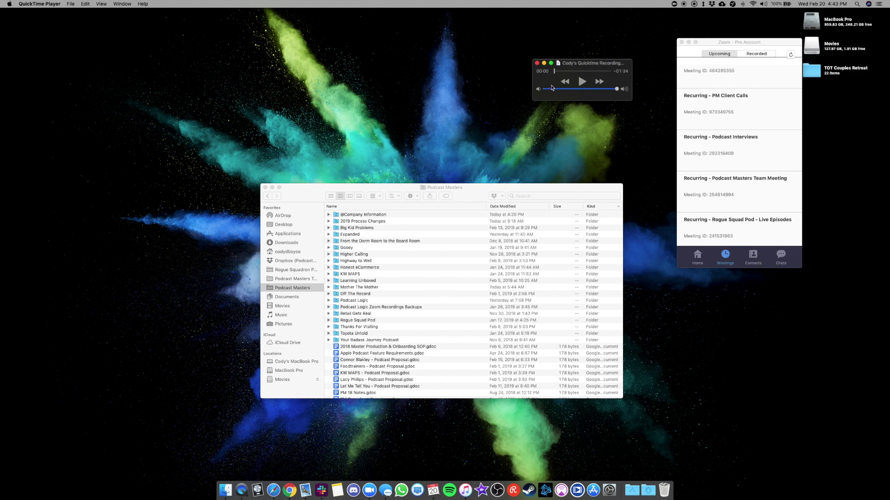
Switch to Finder and open the 2019-02-20 16.40.37 Podcast Interviews folder inside the Zoom folder in Documents.
left_click(320, 272)
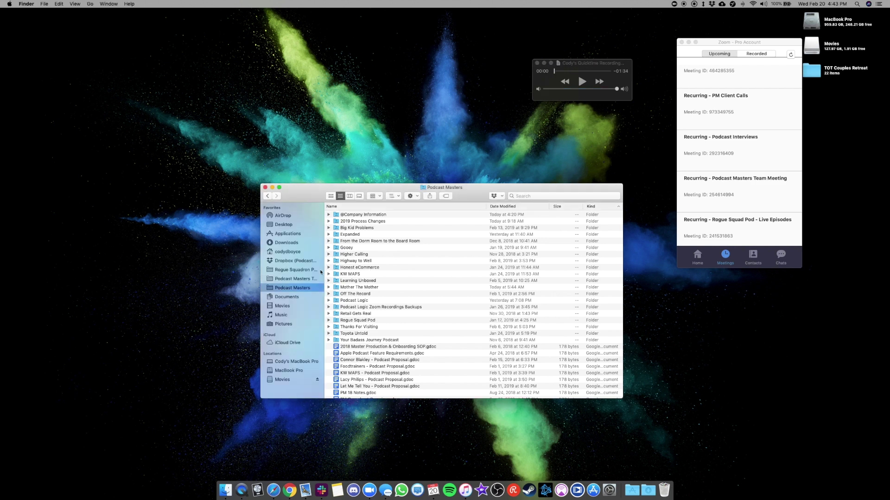
left_click(291, 253)
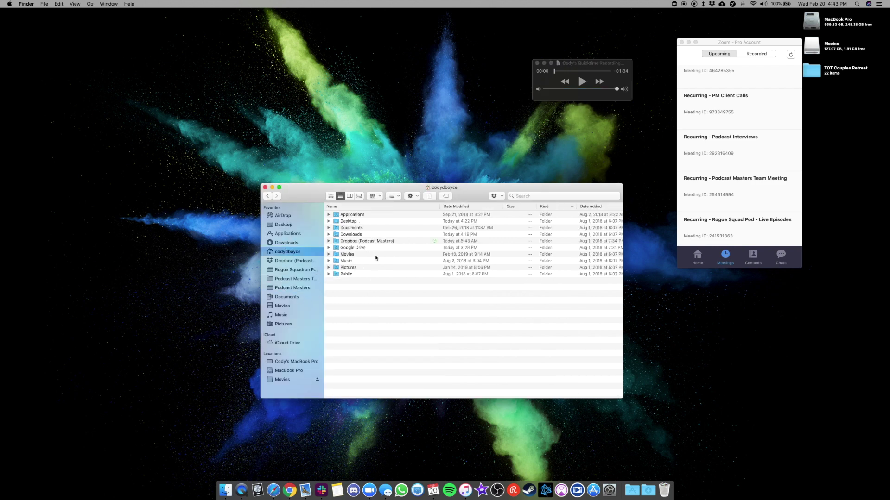
double_click(349, 229)
left_click(348, 235)
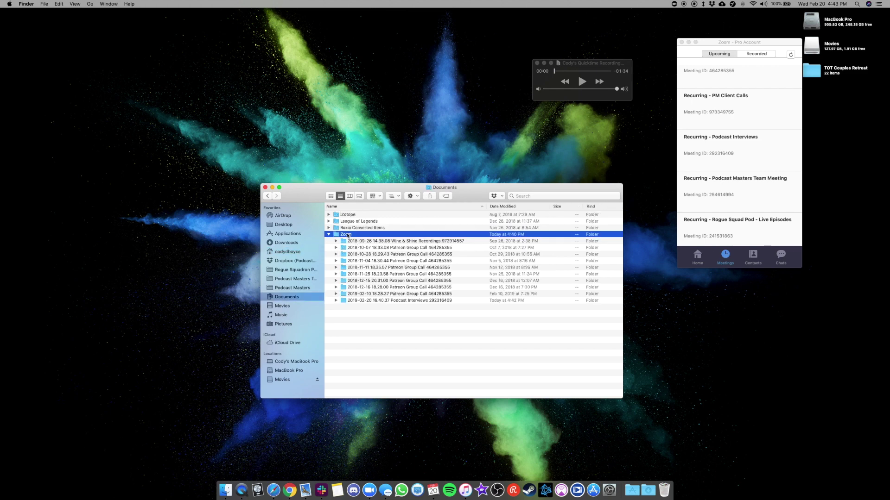
double_click(348, 234)
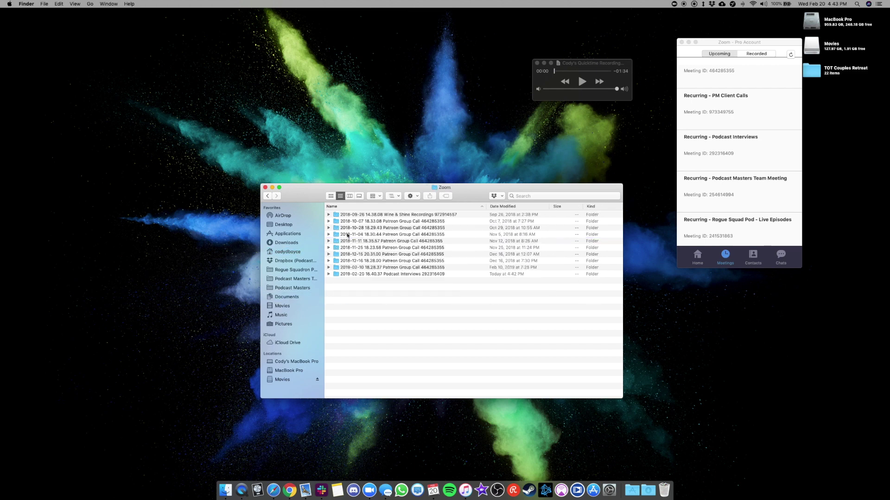
double_click(368, 274)
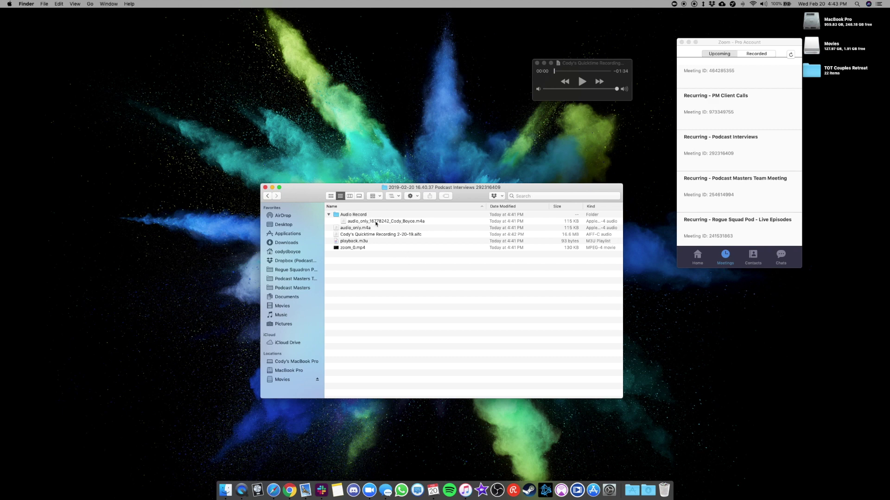
Examine the Zoom audio files and the QuickTime backup in the Podcast Interviews folder, and switch back to Zoom.
left_click(386, 222)
left_click(354, 235)
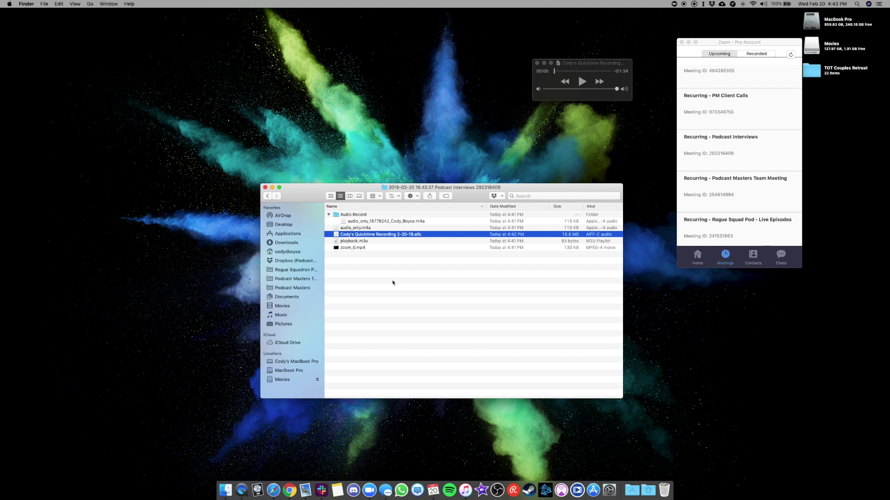
left_click(469, 290)
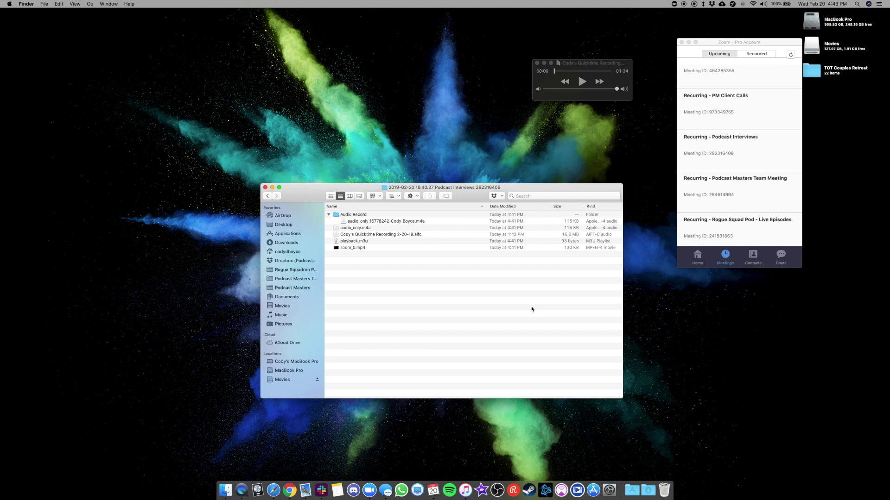
left_click(700, 46)
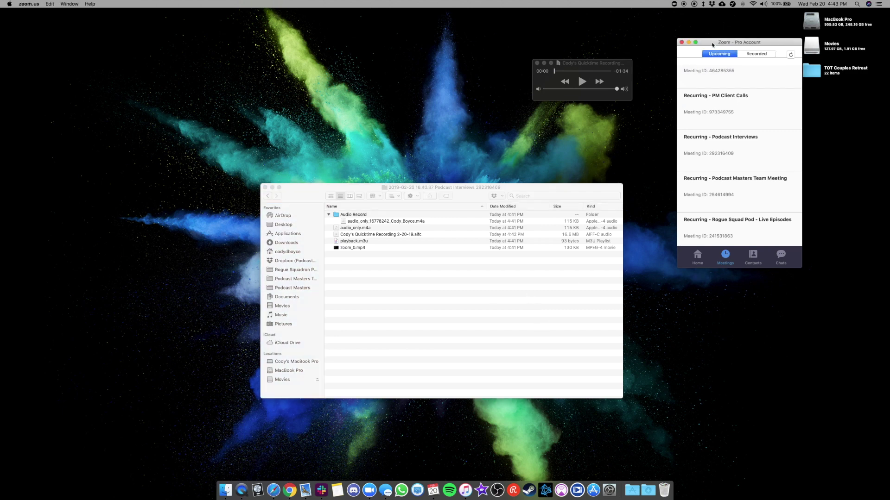